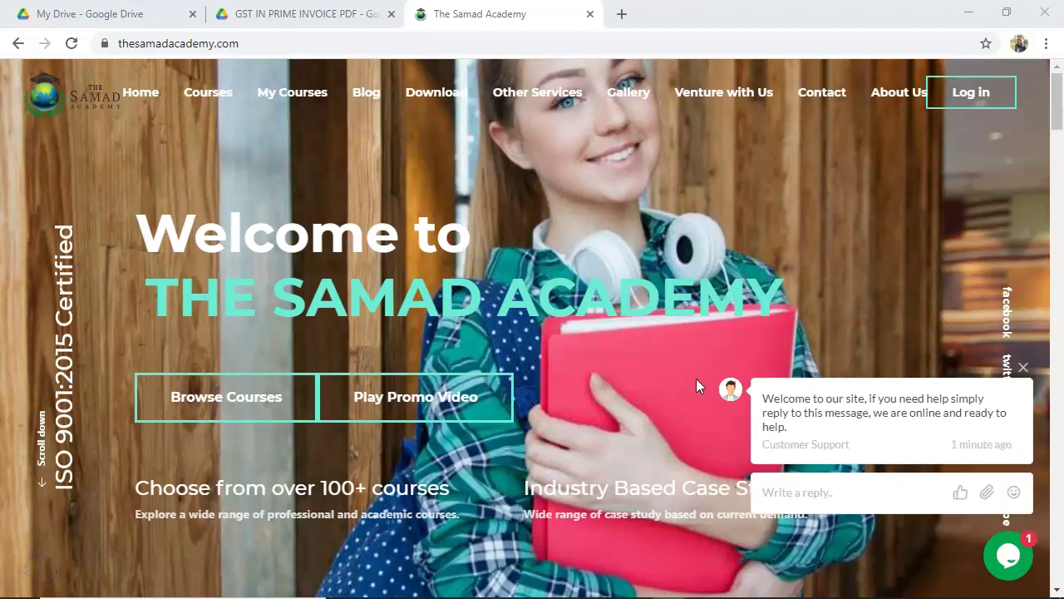
- Switch to TallyPrime and open a new sales voucher with the voucher type set to Sales
key(alt+Tab)
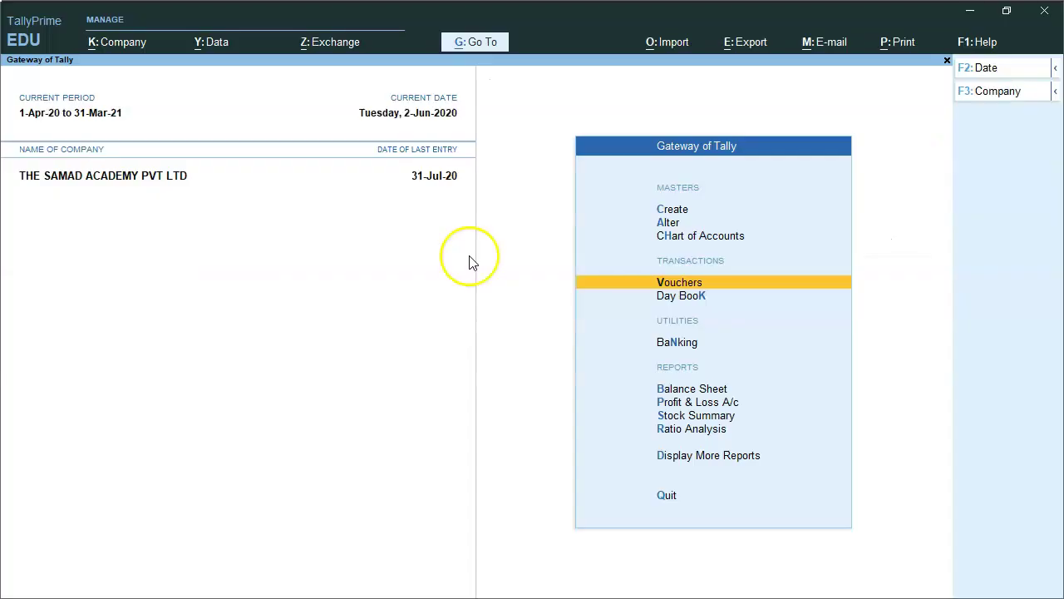
key(Return)
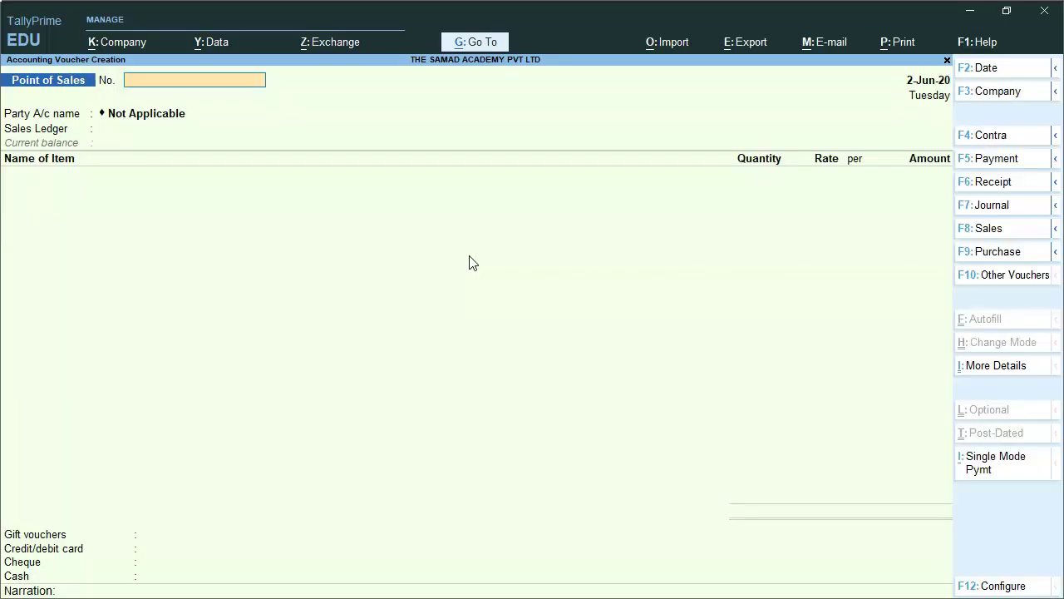
click(991, 228)
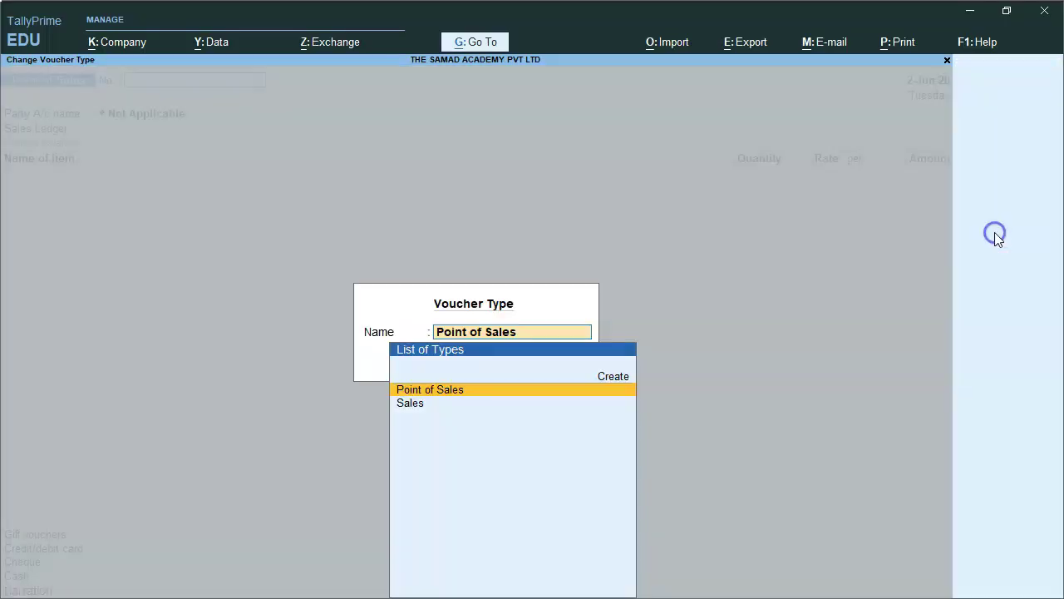
key(Down)
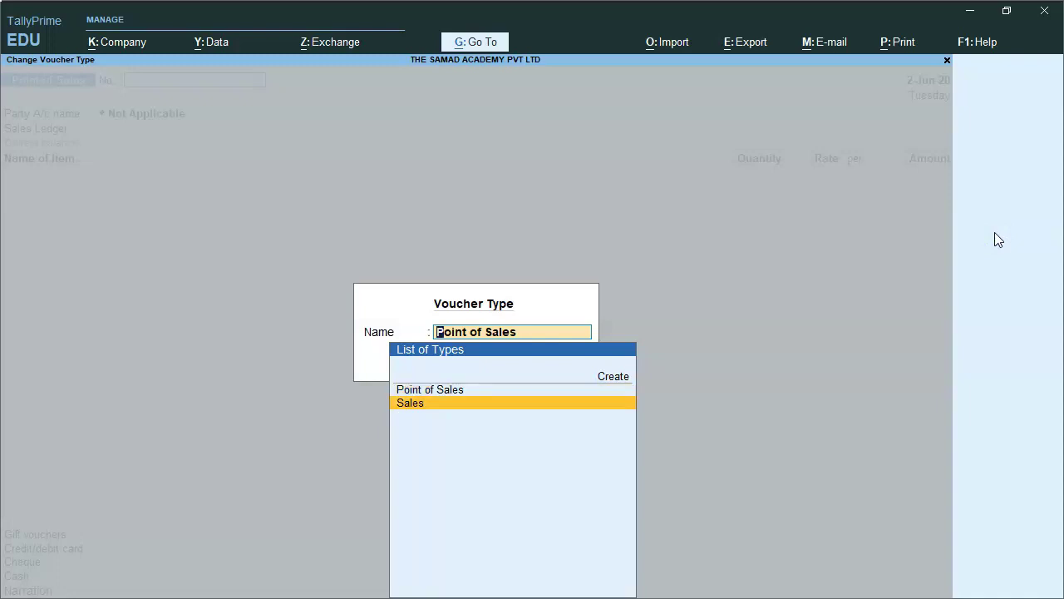
key(Return)
key(Return)
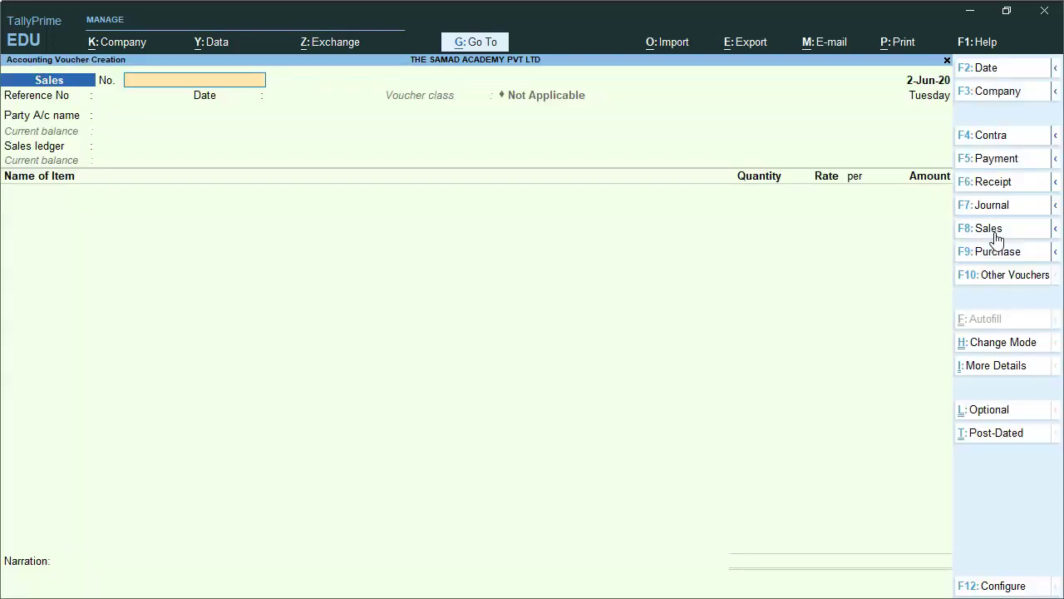
- Enter SALES0555 as voucher and reference number, keep the date 2-Jun-20, and choose IDFC BANK as the party account
text(SALES0555)
key(Return)
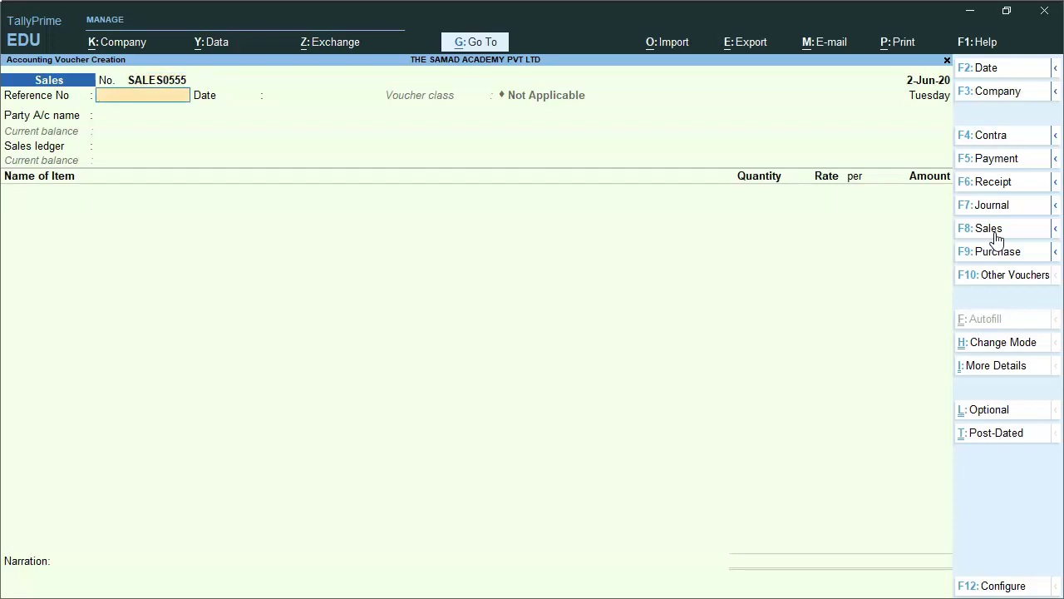
text(SALES0555)
key(Return)
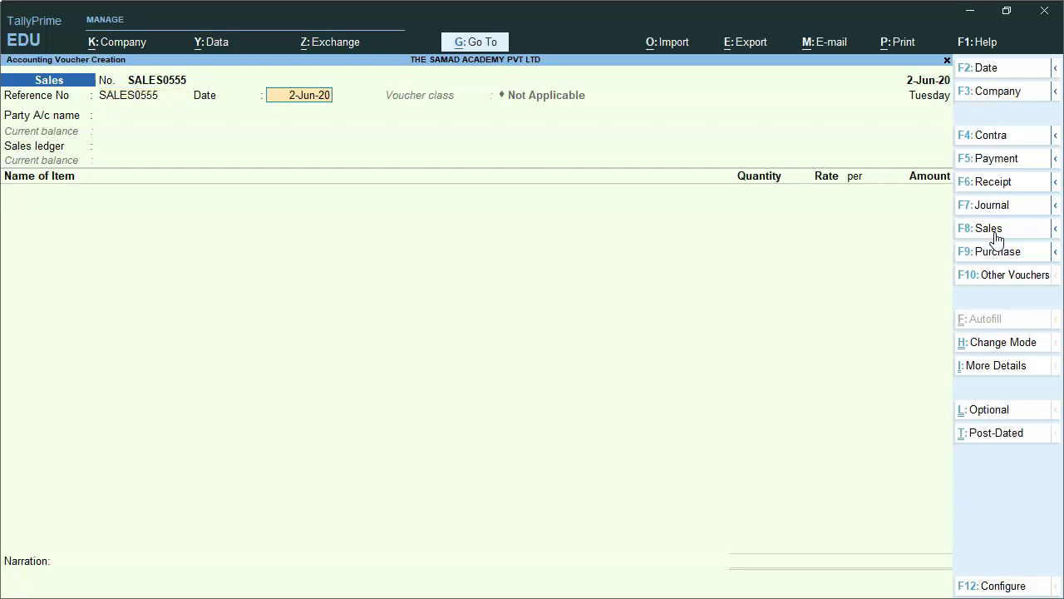
key(Return)
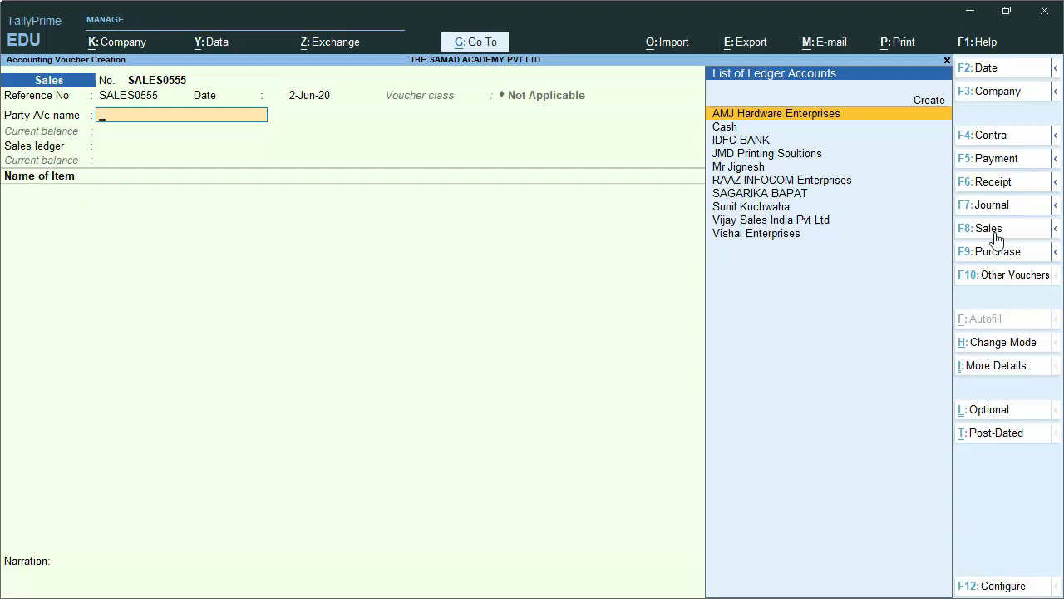
text(IDF)
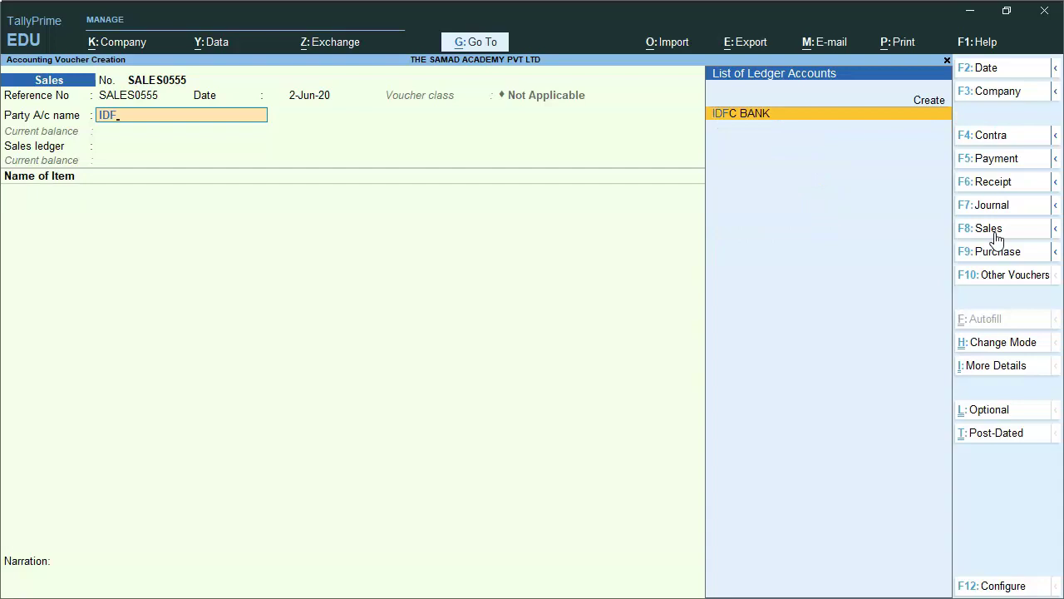
key(Return)
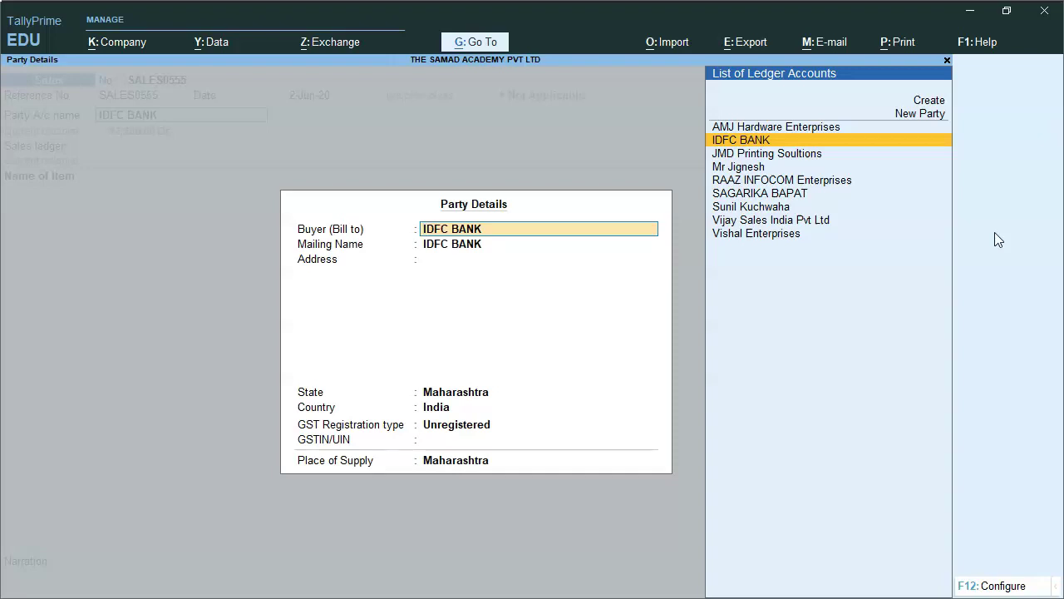
key(Down)
key(Down)
key(Down)
key(Down)
key(Down)
key(Down)
key(Down)
key(Up)
key(Up)
key(Up)
key(Up)
key(Up)
key(Up)
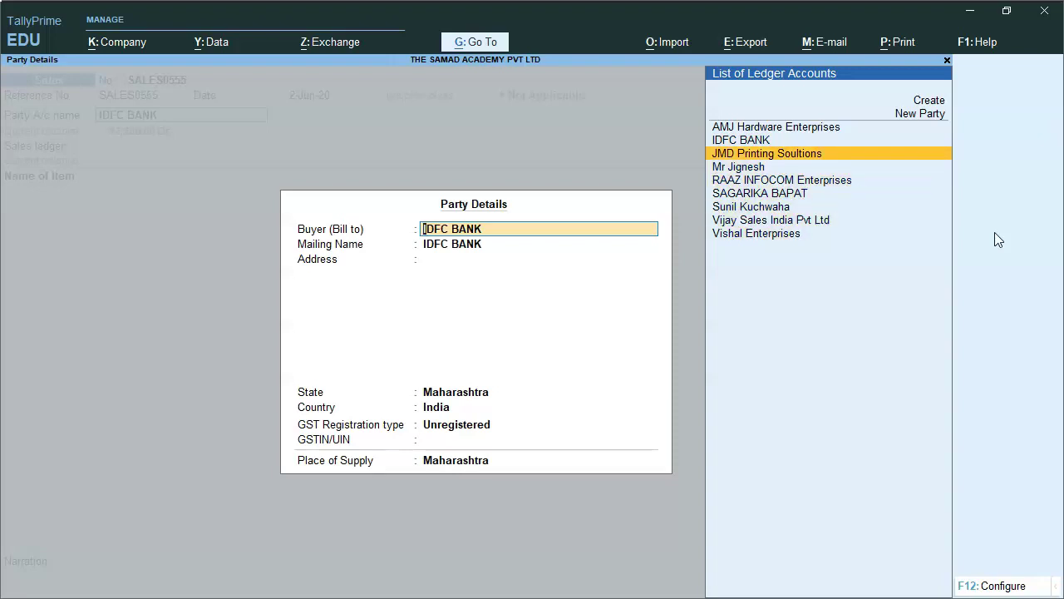
key(Up)
key(Up)
key(Up)
key(Down)
key(Down)
key(Down)
key(Up)
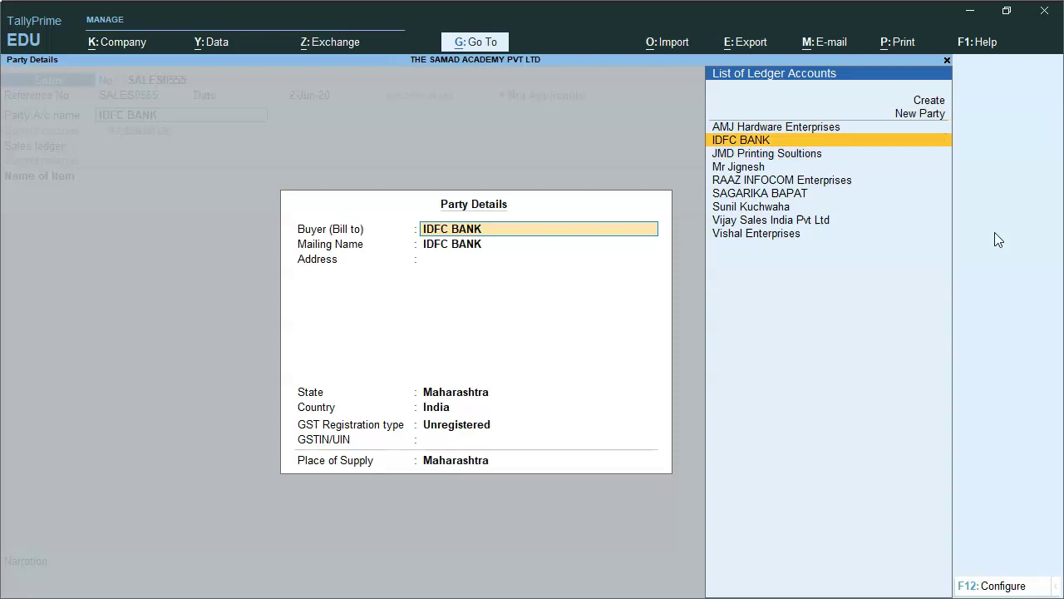
- Start creating a new ledger for the buyer in the party details
key(Up)
key(Up)
key(Up)
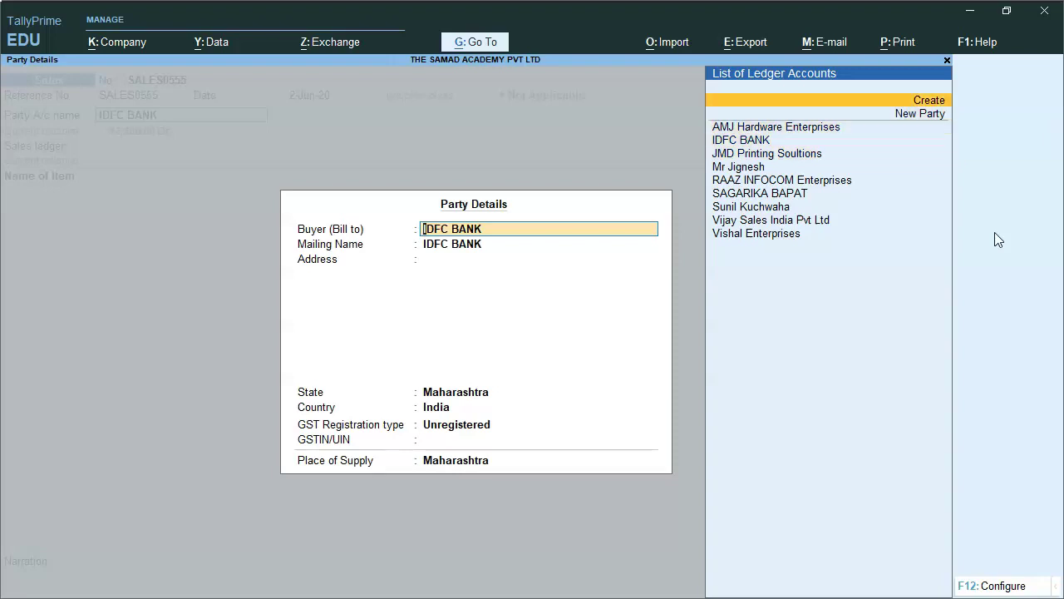
key(Down)
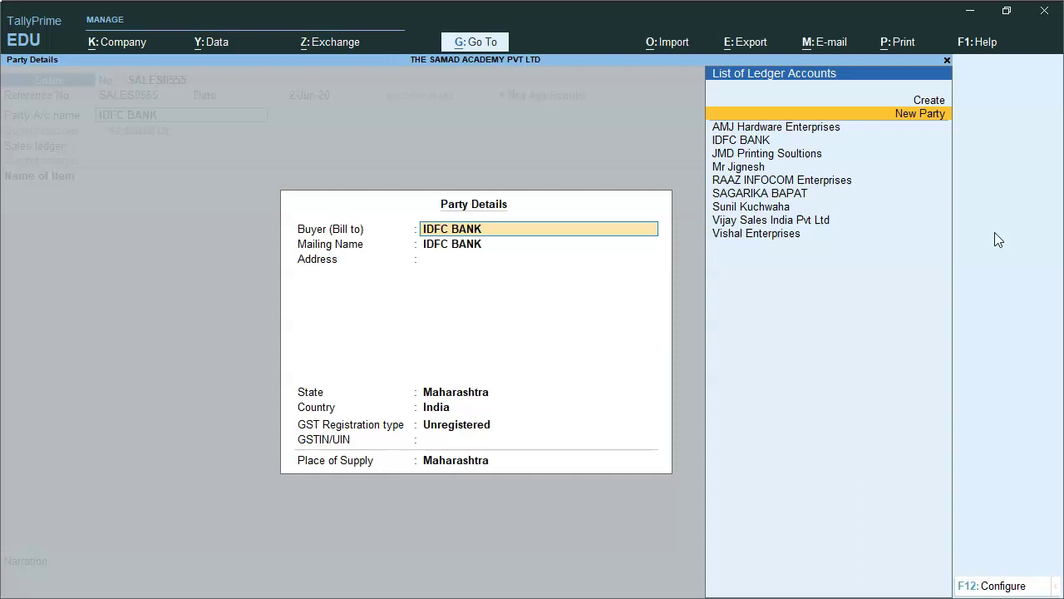
key(Up)
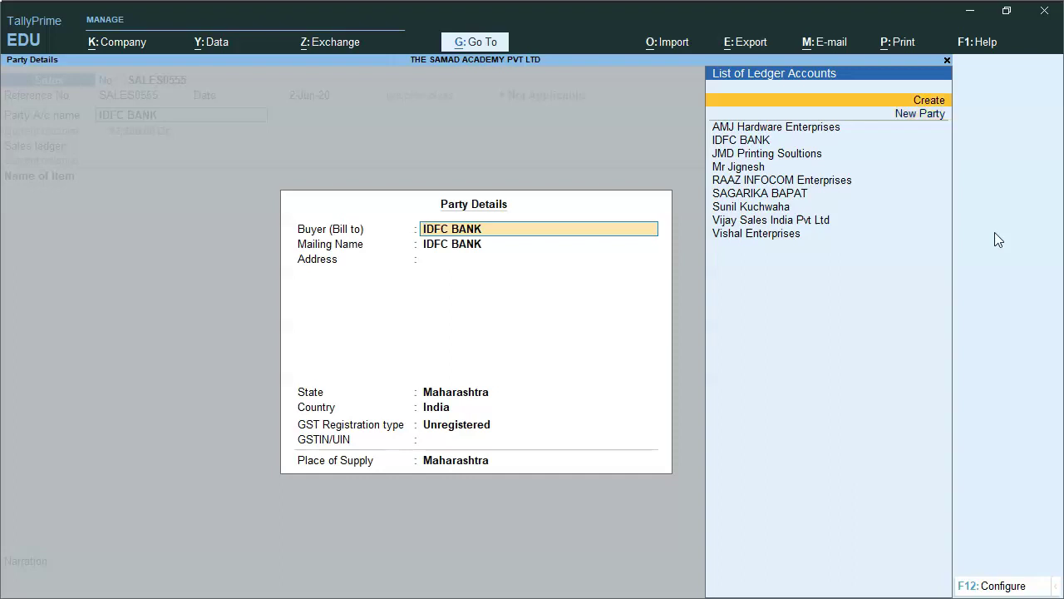
key(Return)
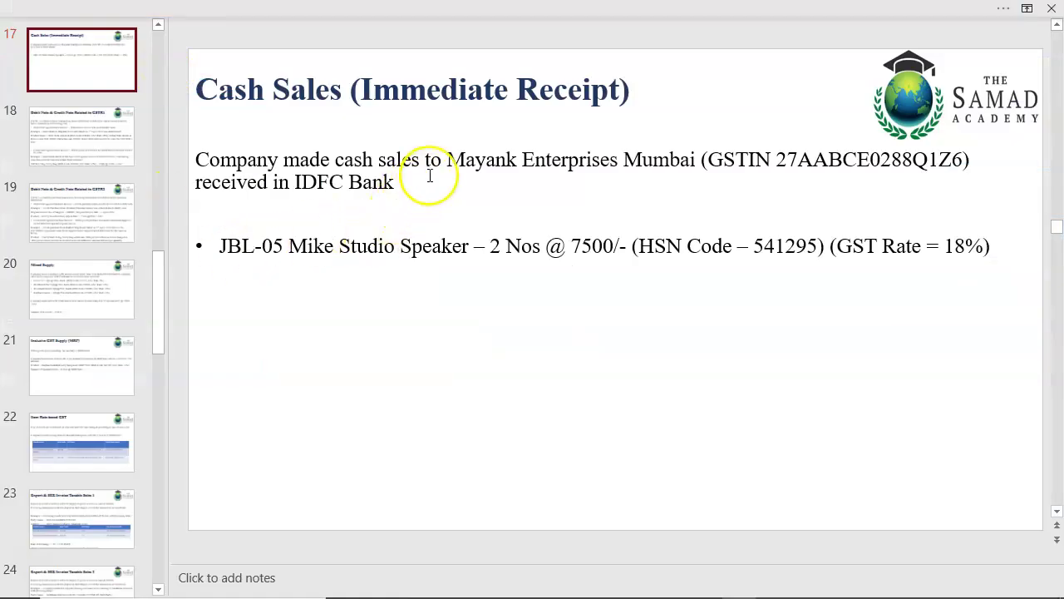
- Copy the GSTIN of Mayank Enterprises from the Cash Sales slide in PowerPoint and return to TallyPrime
drag(449, 160, 541, 157)
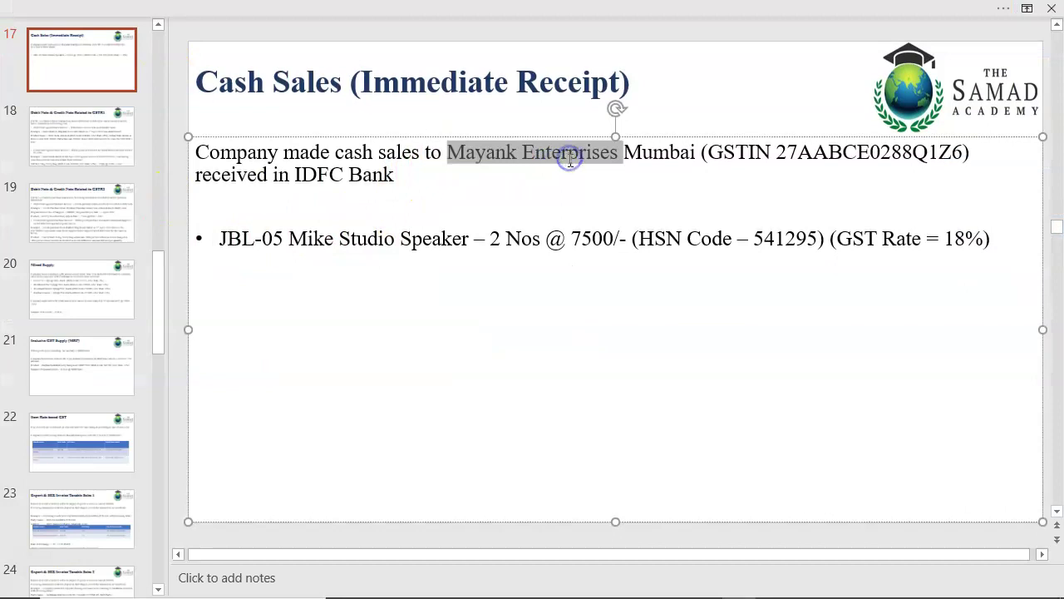
drag(776, 152, 961, 151)
key(ctrl+c)
key(alt+Tab)
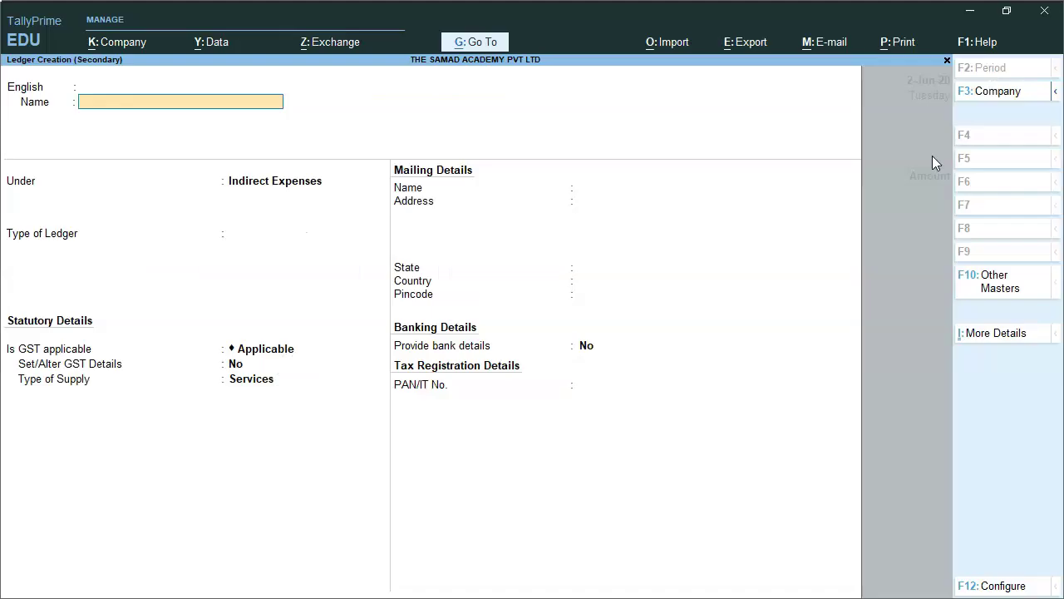
- Name the new ledger MAYANK ENTERPRISES and place it under Sundry Debtors
key(ctrl+v)
key(BackSpace)
text(MAYANK ENTERPRISES)
key(Return)
key(Return)
text(deb)
key(Return)
- Keep the ledger's remaining defaults with Regular registration, paste the copied GSTIN, and save the ledger
key(Return)
key(Return)
key(Return)
key(Return)
key(Return)
key(Return)
key(Return)
key(ctrl+alt+v)
key(Return)
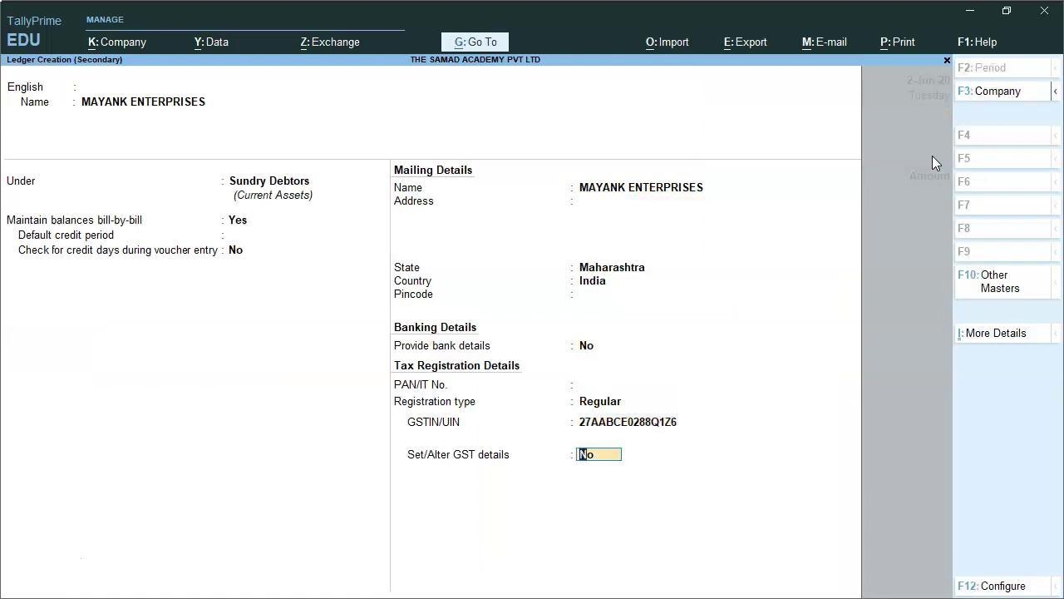
key(Return)
key(Return)
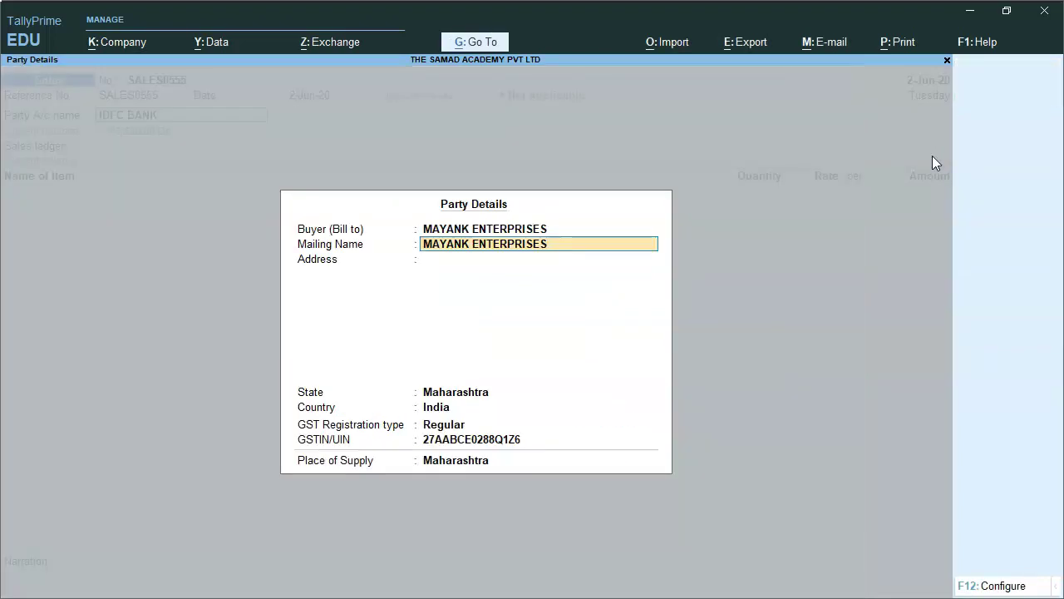
- Fill the buyer's address with the placeholder lines ADDDD, ADDDD and ADDD, and accept the party details
text(ADDDD)
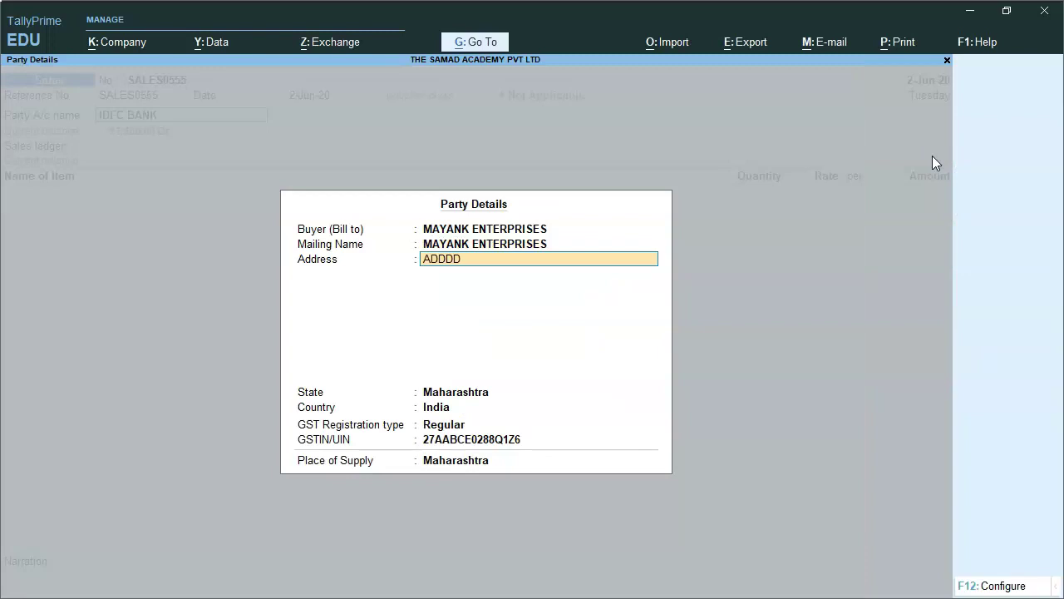
key(Return)
text(ADDDD)
key(Return)
text(ADDD)
key(Return)
key(Return)
key(Return)
key(Return)
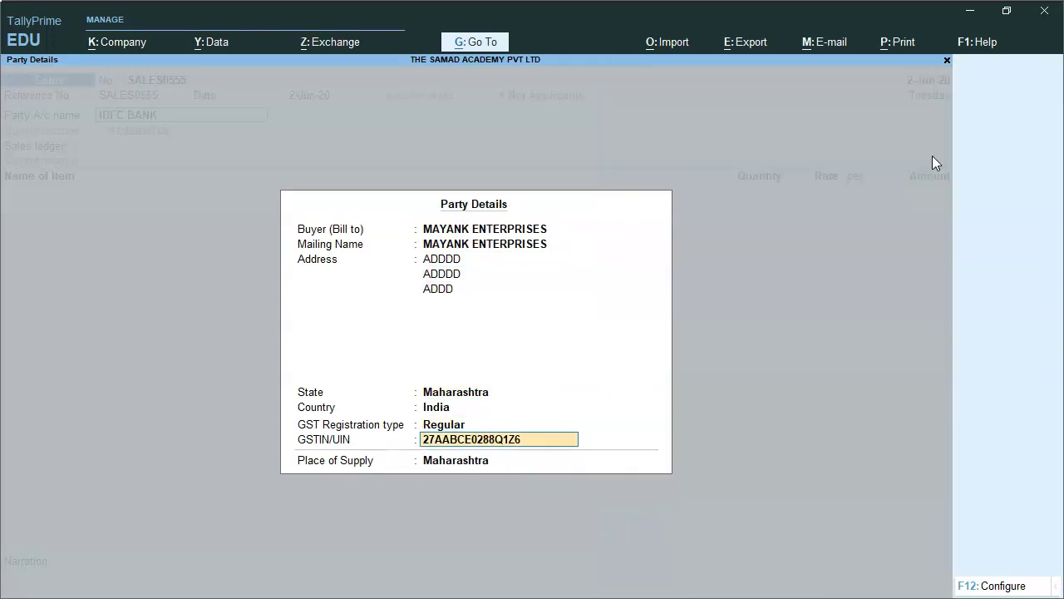
key(Return)
key(Return)
- Choose Local Sales as the sales ledger and proceed to the voucher's item entry
key(Down)
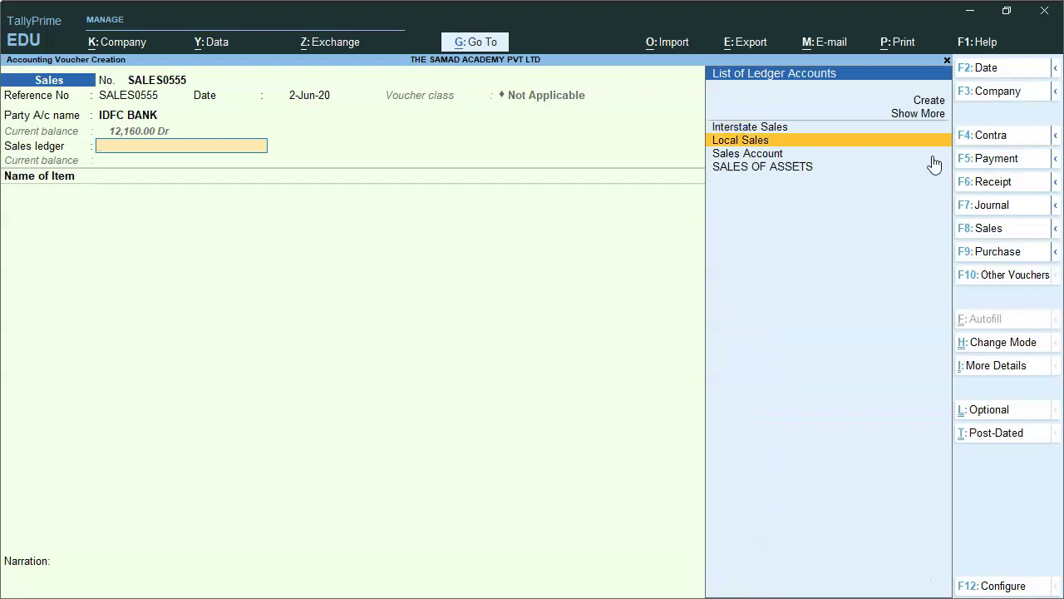
key(Return)
key(Return)
key(Return)
key(Return)
key(Return)
key(Return)
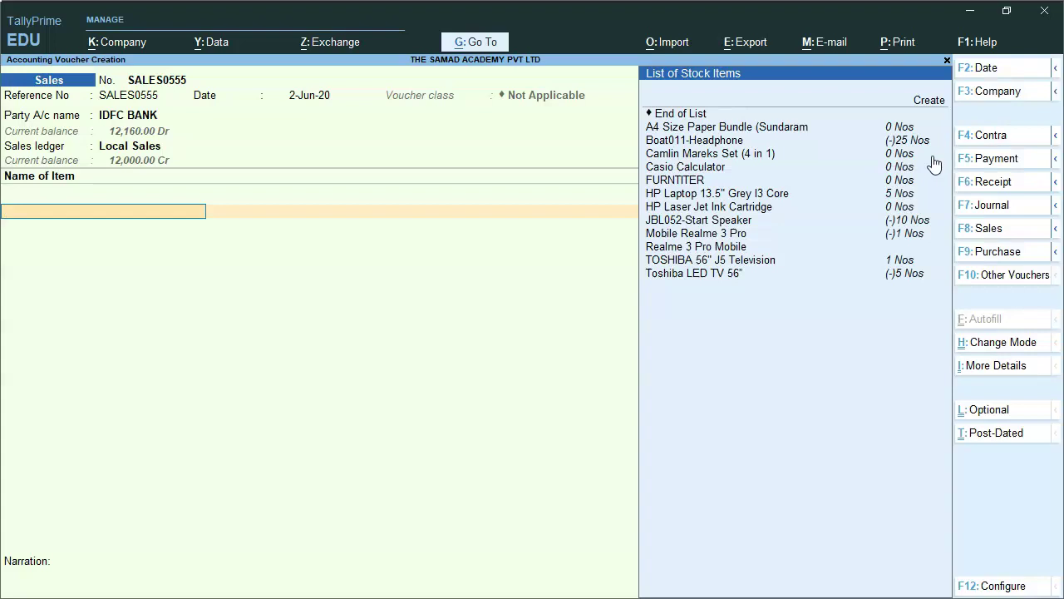
- Create a new stock item named STUDIO MIKE from the item line, with Nos as its unit
key(alt+c)
text(S)
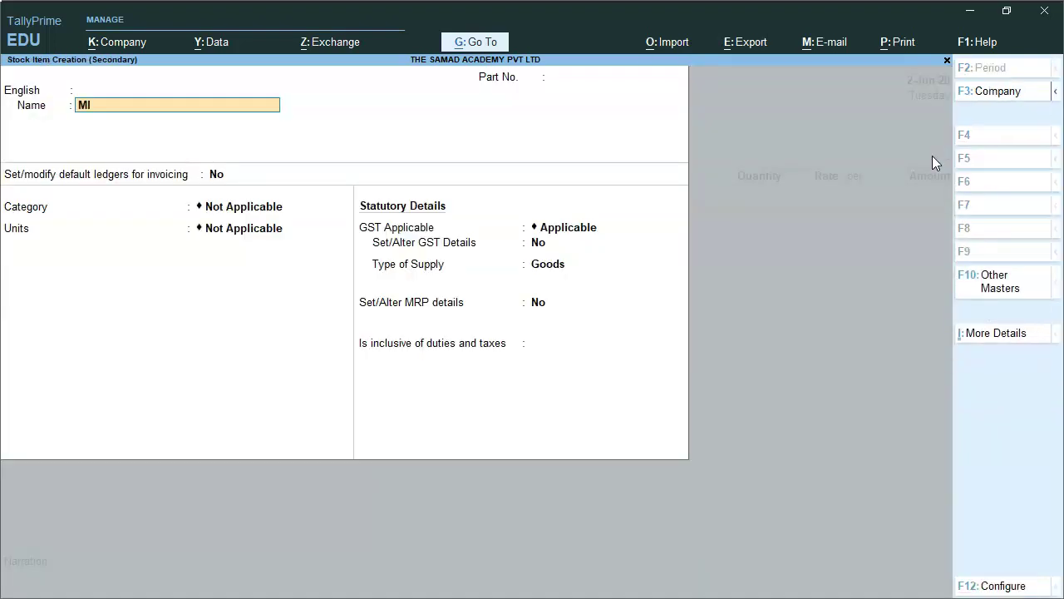
text(TUDIO MIKE)
key(Return)
key(Return)
key(Return)
key(Return)
key(Return)
key(Down)
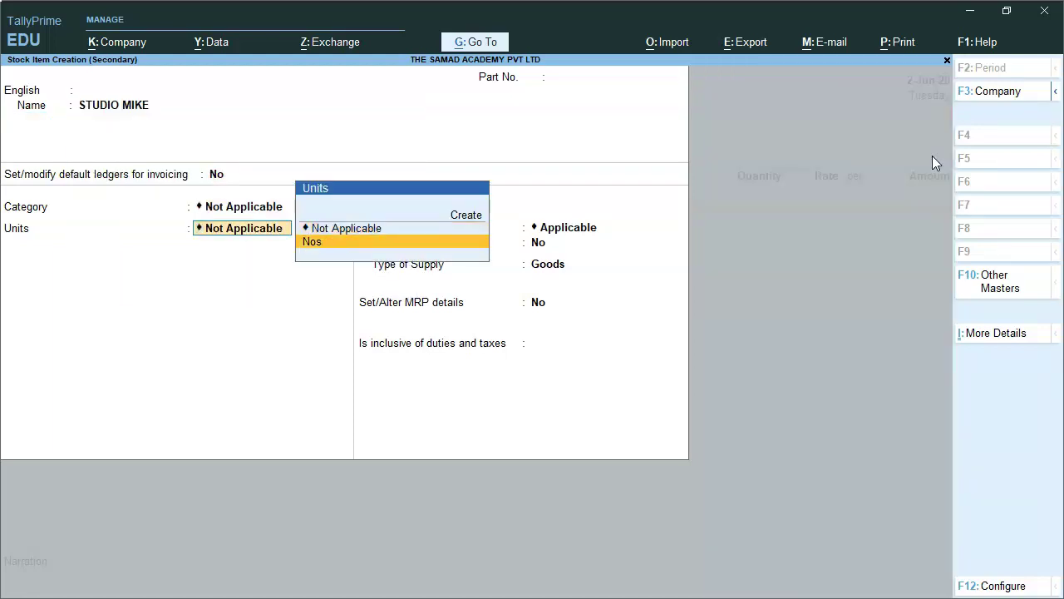
key(Return)
- Keep the additional details at their defaults, enable GST details for STUDIO MIKE, and enter HSN/SAC code 524163
key(Return)
key(Return)
key(Return)
key(Return)
key(Return)
key(Return)
key(y)
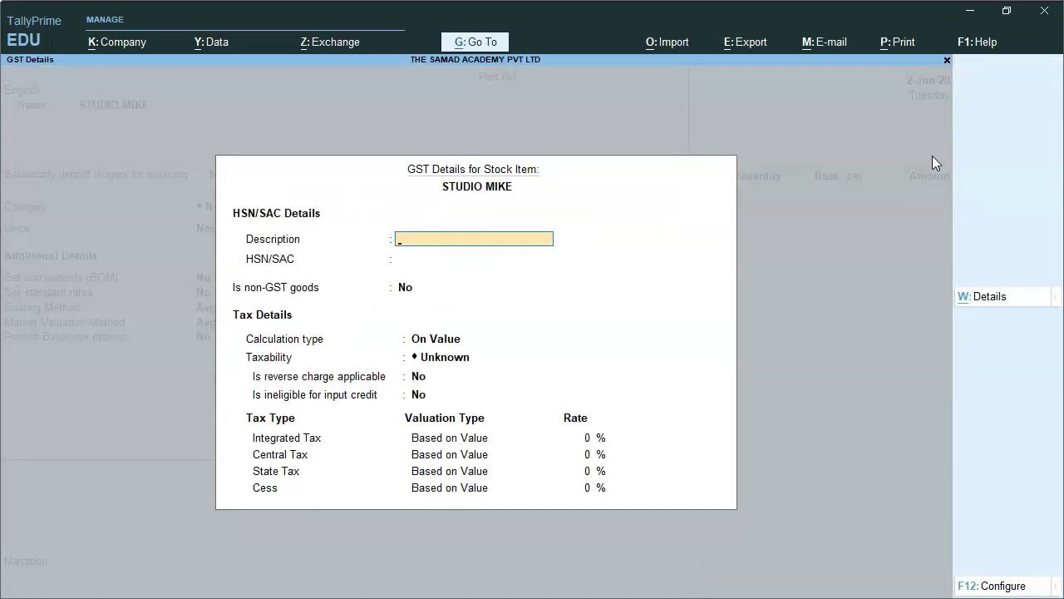
key(Return)
text(524163)
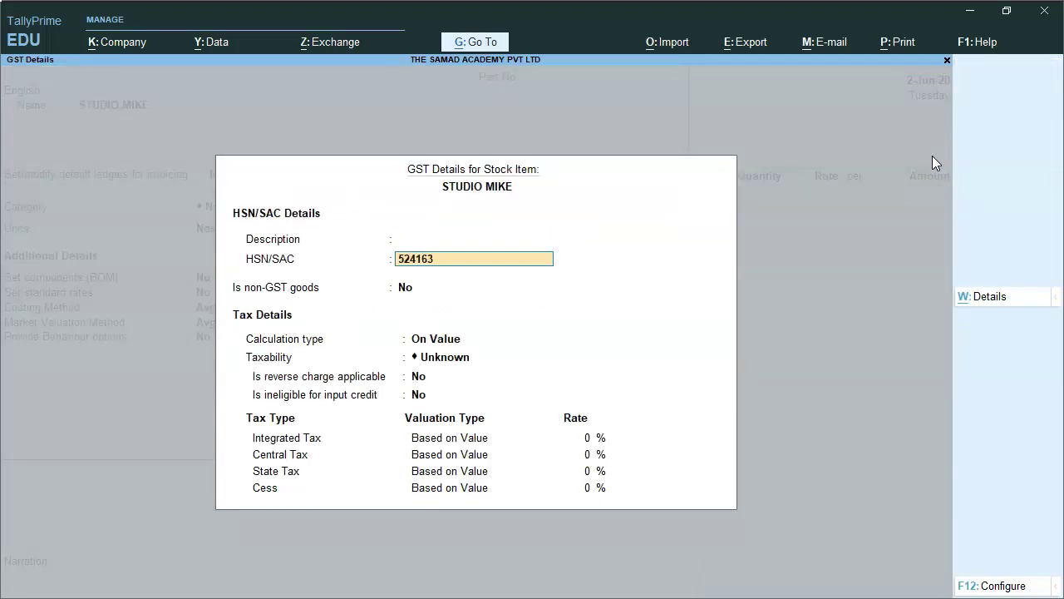
key(Return)
- Set the stock item as taxable with an integrated tax rate of 18%, and save the item
key(Return)
key(Return)
key(Down)
key(Down)
key(Down)
key(Return)
key(Return)
key(Return)
text(10)
key(Return)
key(Return)
key(Return)
key(Return)
key(Return)
key(Return)
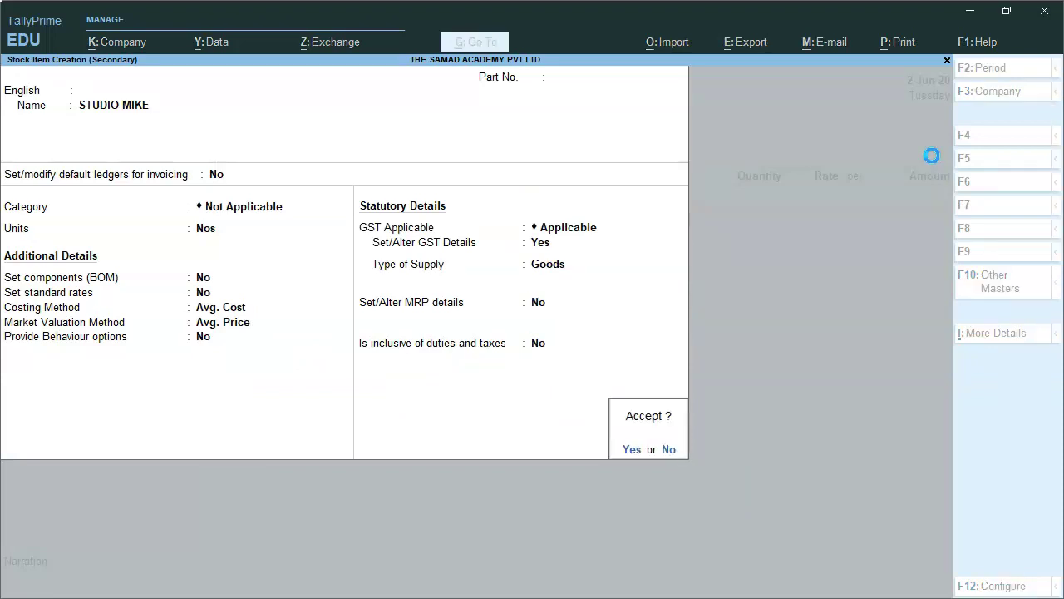
key(Return)
- Enter a quantity of 2 Nos at a rate of 7500 for STUDIO MIKE, and accept the default taxable value
text(2)
key(Return)
key(Return)
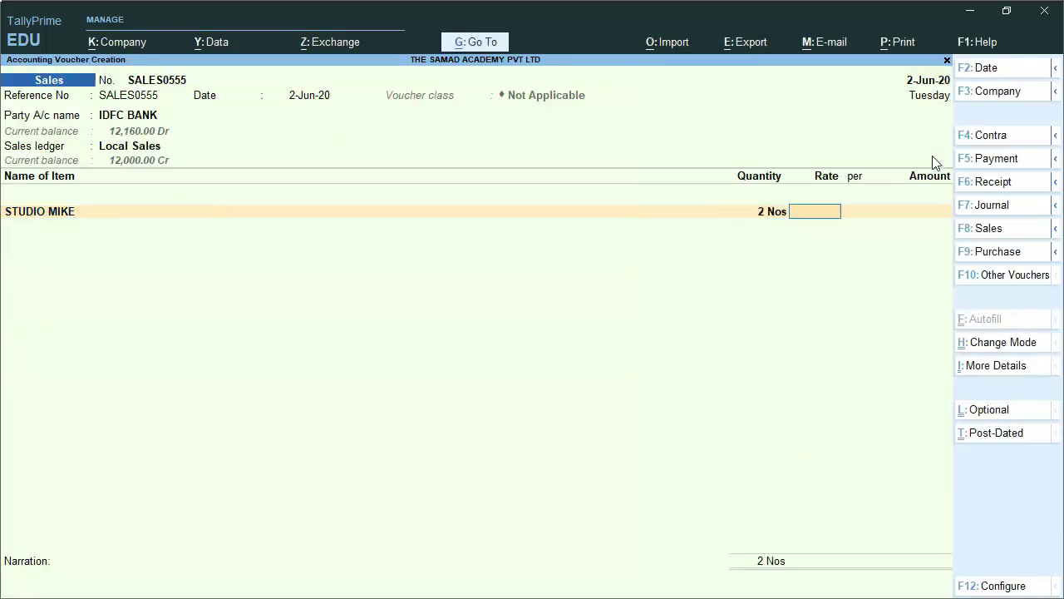
text(7500)
key(Return)
key(Return)
key(Return)
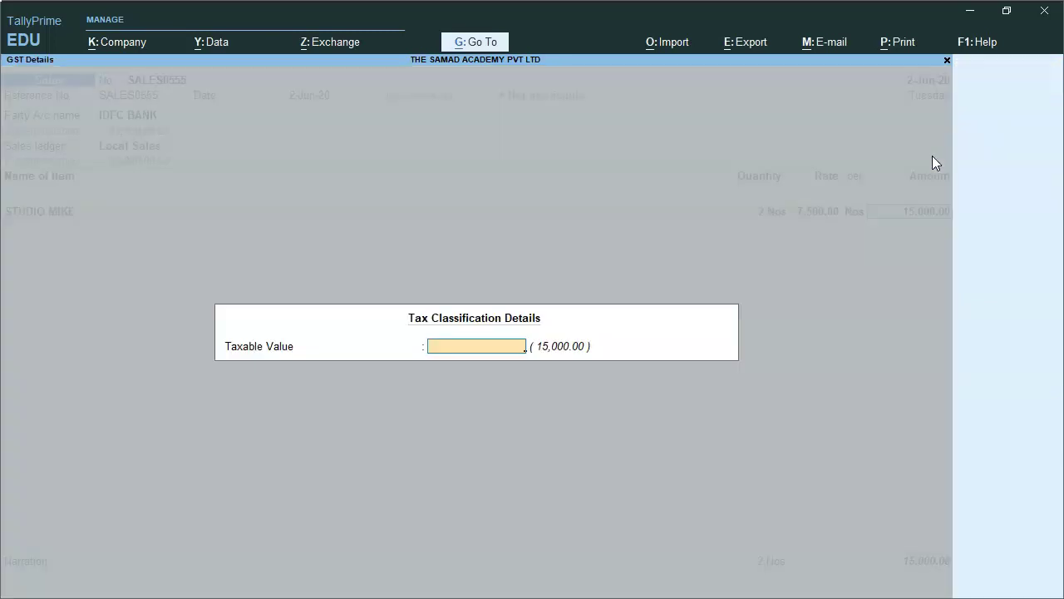
key(Return)
key(Return)
- Add the Output CGST and Output SGST ledgers below the item with their calculated amounts
text(OUT)
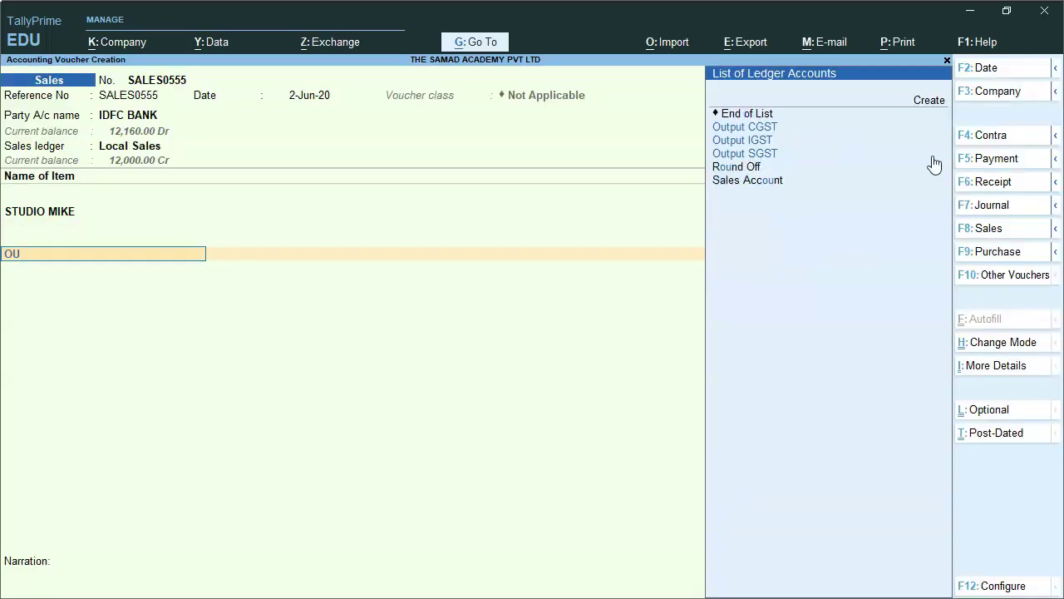
key(Return)
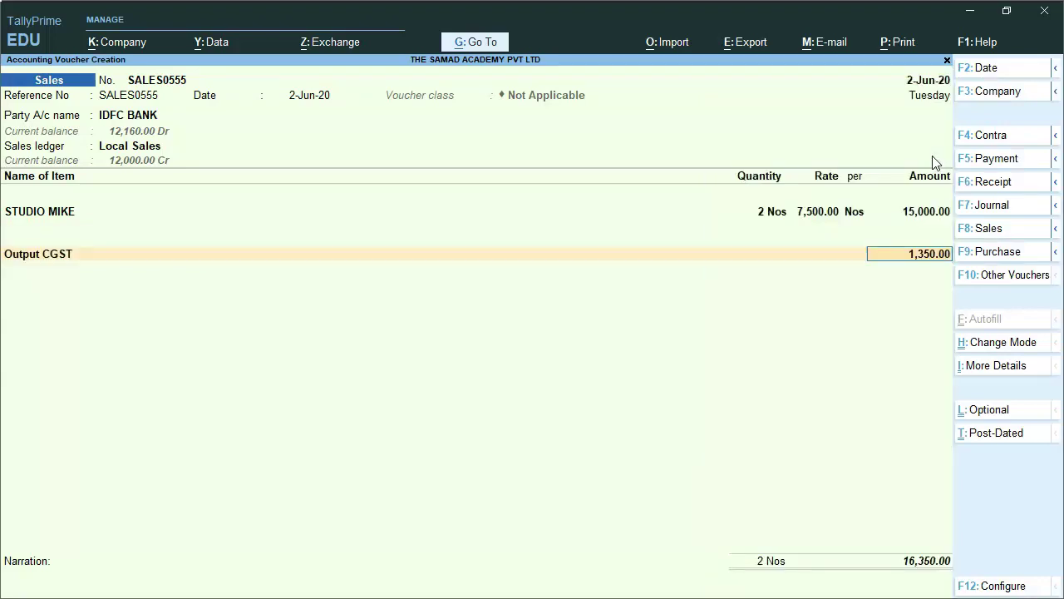
key(Return)
text(OUT)
key(Down)
key(Down)
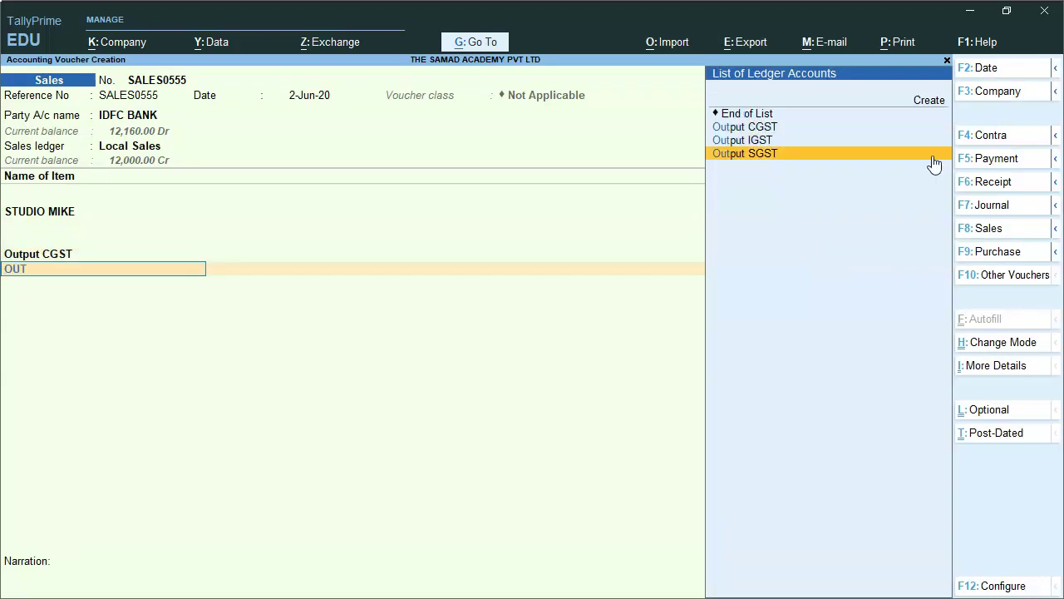
key(Return)
key(Return)
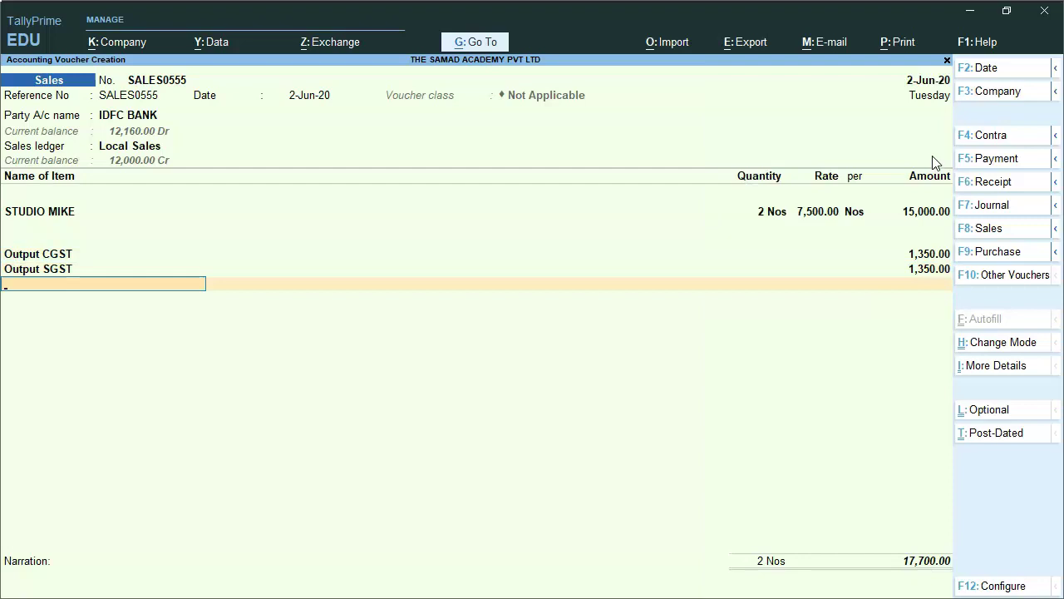
- Finish the ledger entries below STUDIO MIKE and accept the voucher total, continuing to the narration
key(Return)
key(Return)
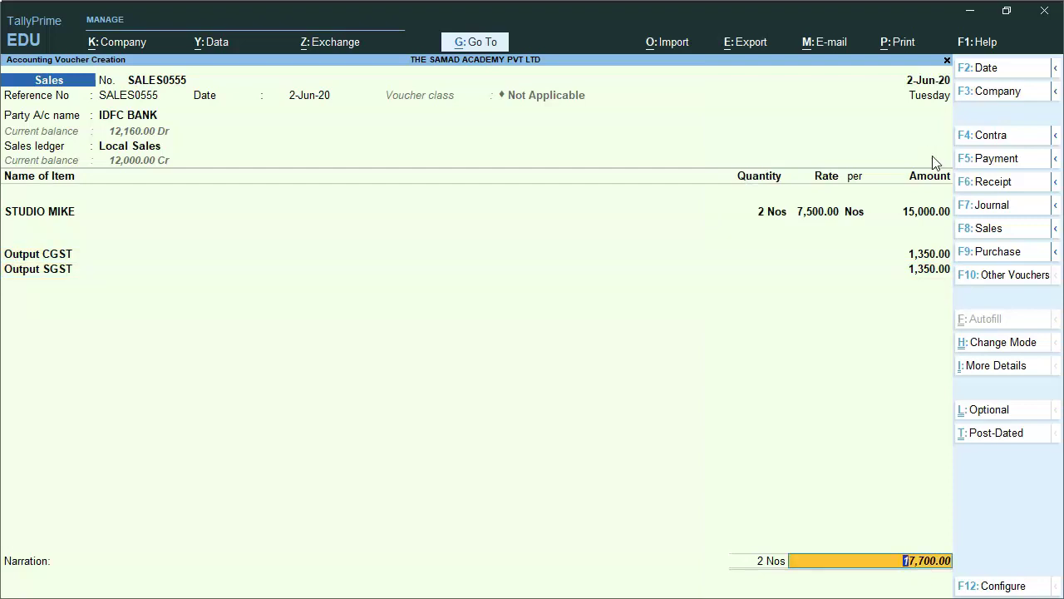
key(Return)
key(Return)
key(Return)
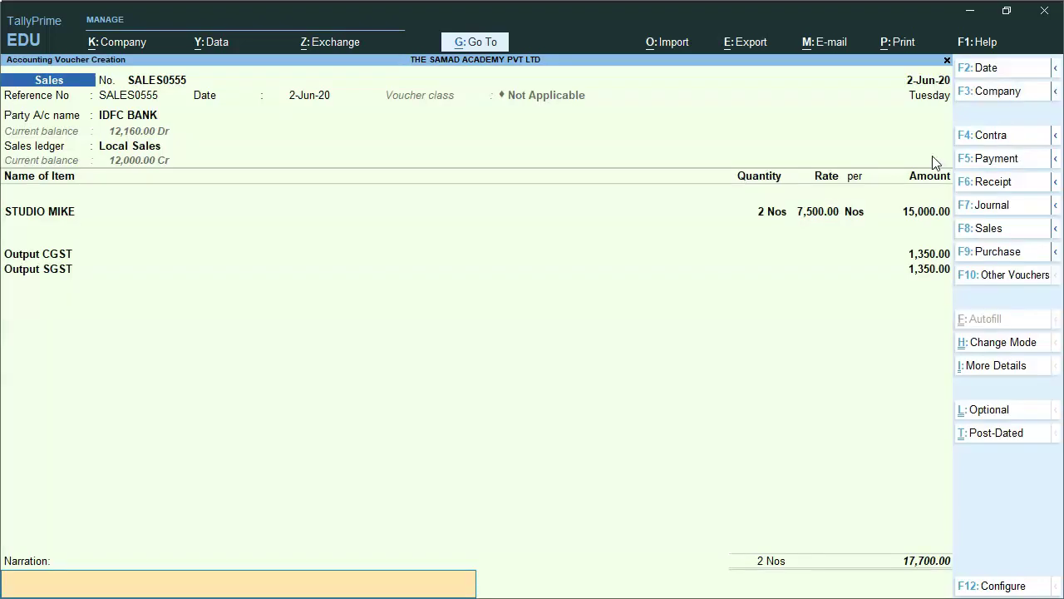
- Return to the IDFC BANK party account and review the buyer details for MAYANK ENTERPRISES, keeping every field as it is
click(106, 118)
key(Down)
key(Down)
key(Return)
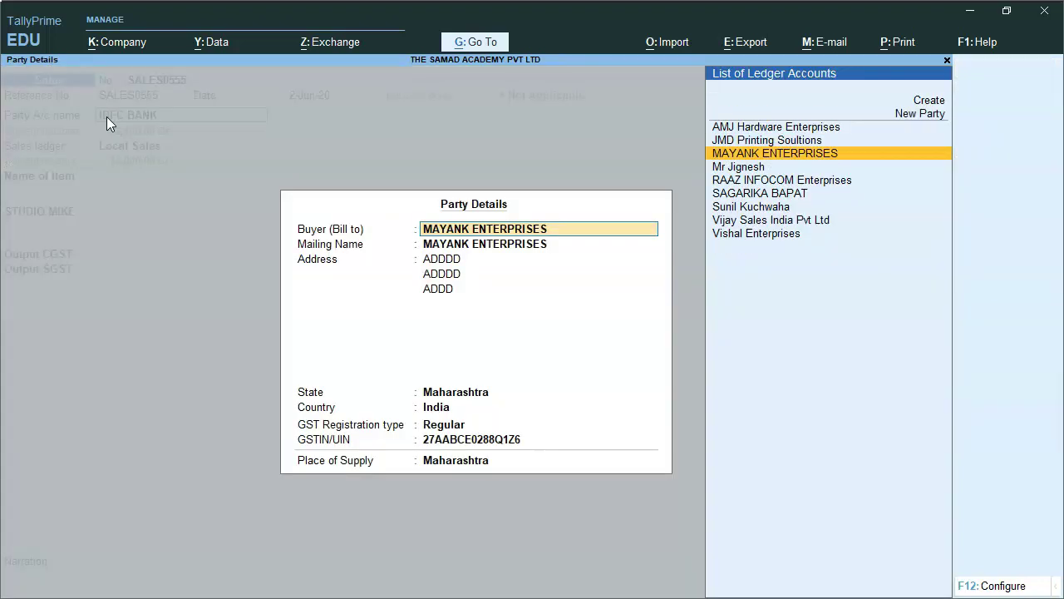
key(Return)
key(Return)
key(Return)
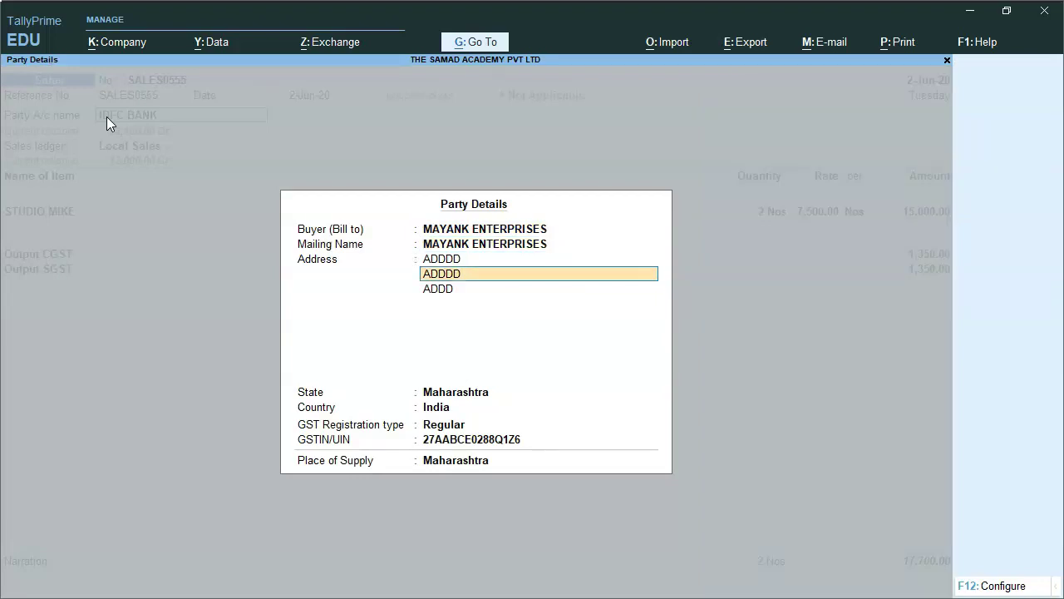
key(Return)
key(Return)
key(Return)
key(Return)
key(Return)
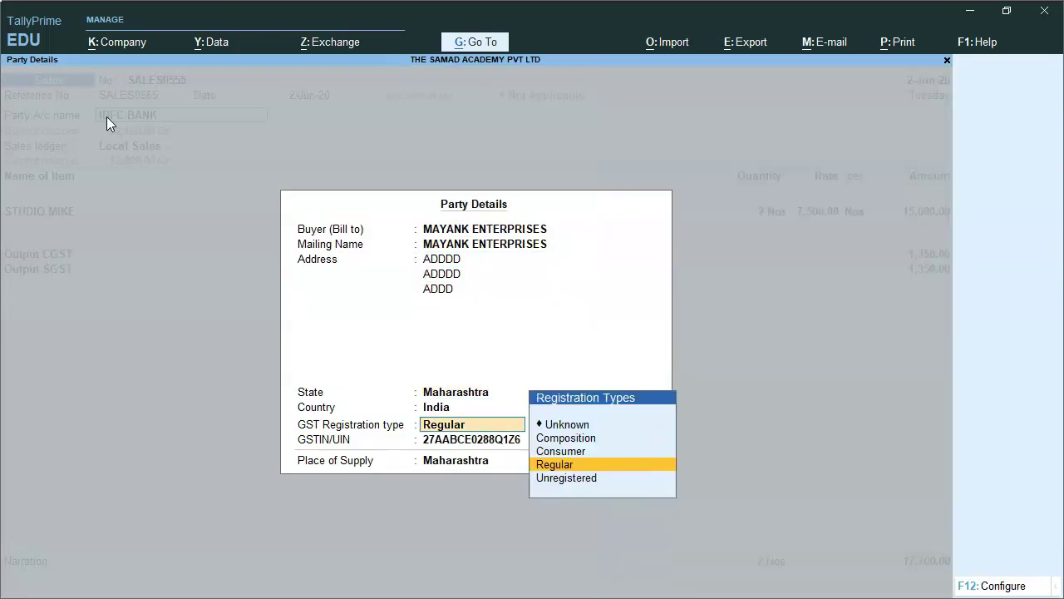
key(Return)
key(Return)
key(Return)
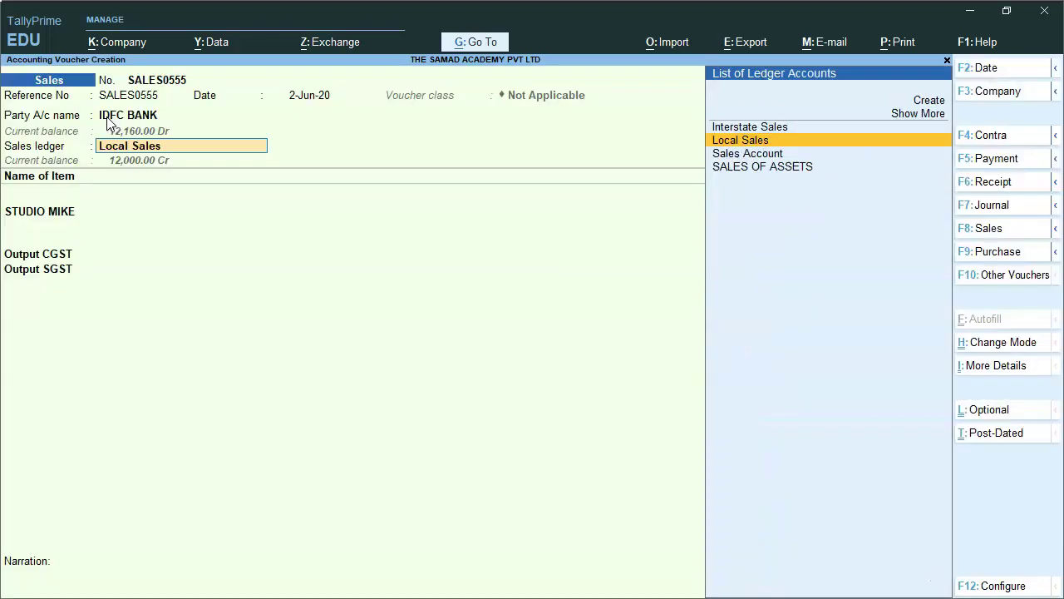
- Accept the existing Local Sales ledger, STUDIO MIKE line, tax ledgers and total, and open the bank allocations for IDFC BANK
key(Return)
key(Return)
key(Return)
key(Return)
key(Return)
key(Return)
key(Return)
key(Return)
key(Return)
key(Return)
key(Return)
key(Return)
key(Return)
key(Return)
key(Return)
key(Return)
key(Return)
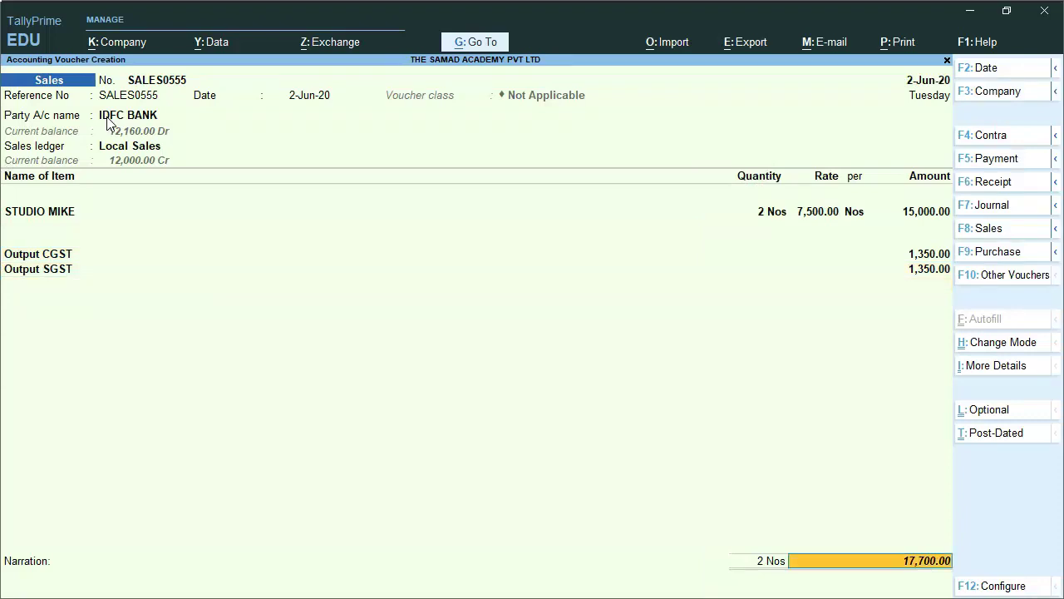
key(Return)
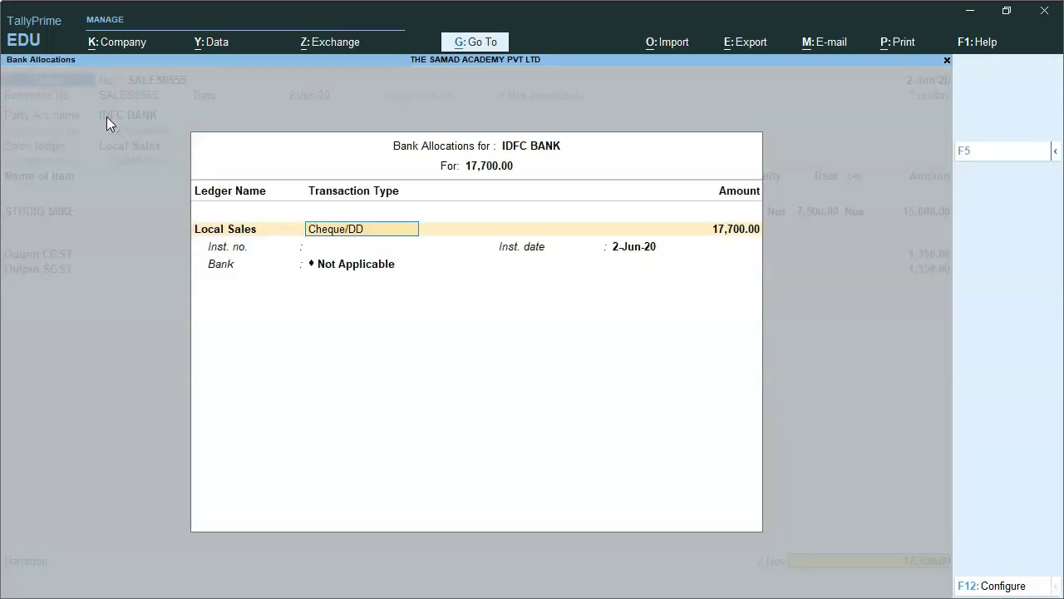
- Allocate the bank receipt to Local Sales as Cheque/DD with the instrument number left blank, and save the sales voucher
click(211, 229)
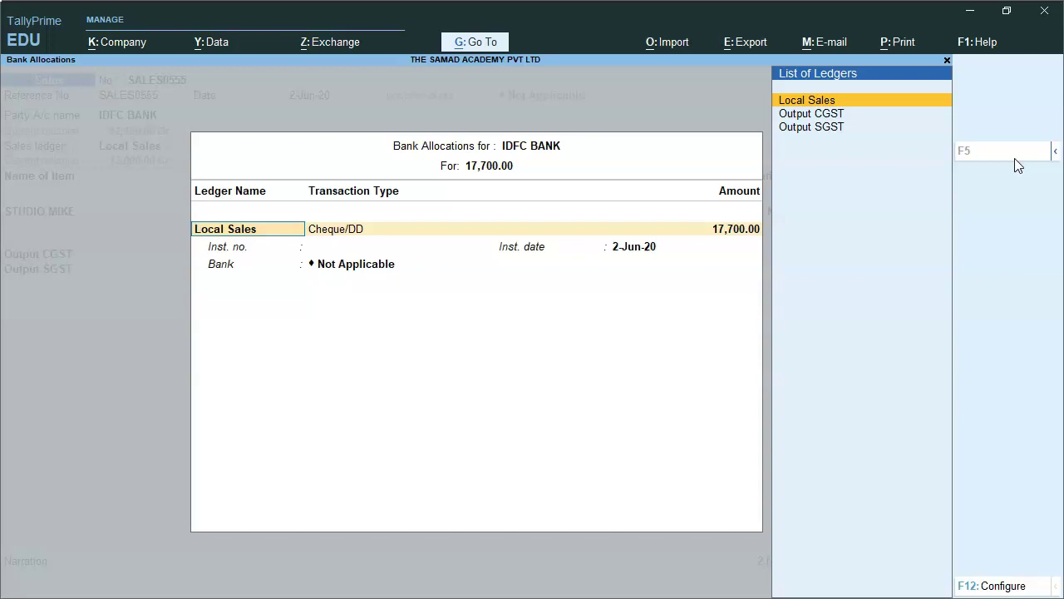
key(Return)
key(Return)
key(Return)
key(Return)
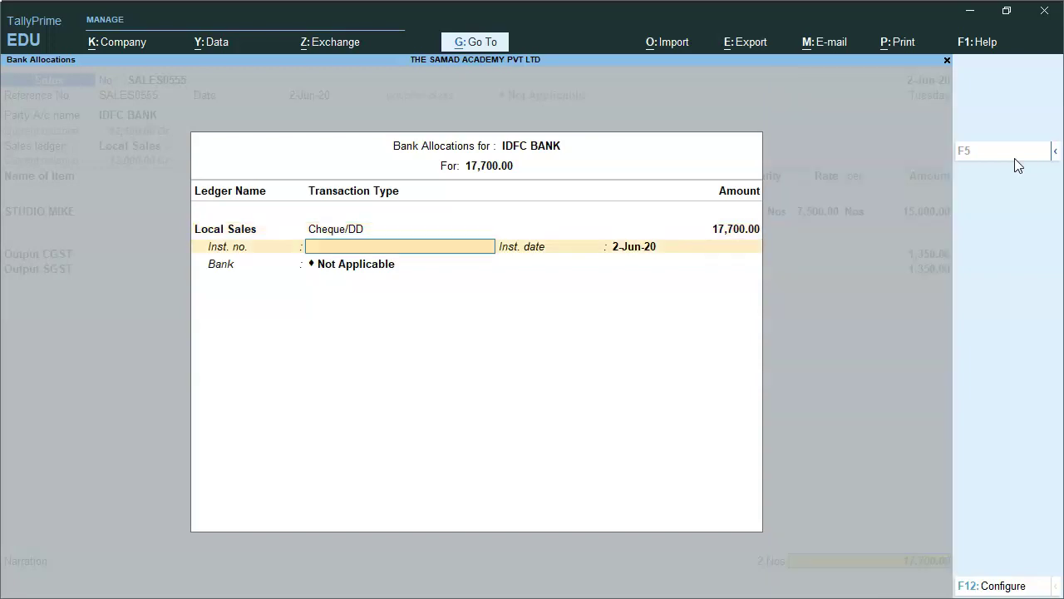
key(Return)
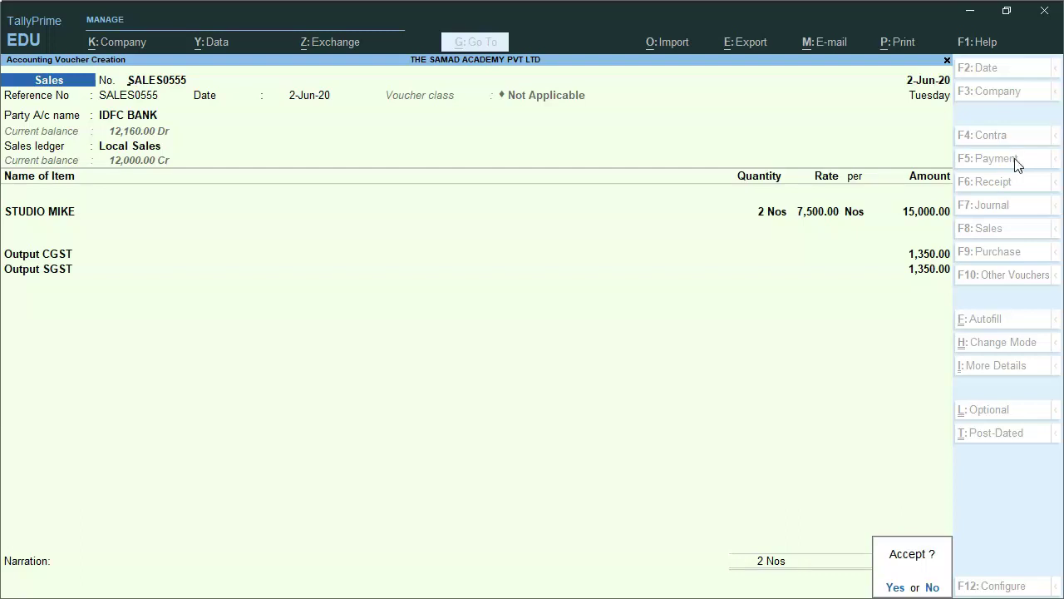
key(Return)
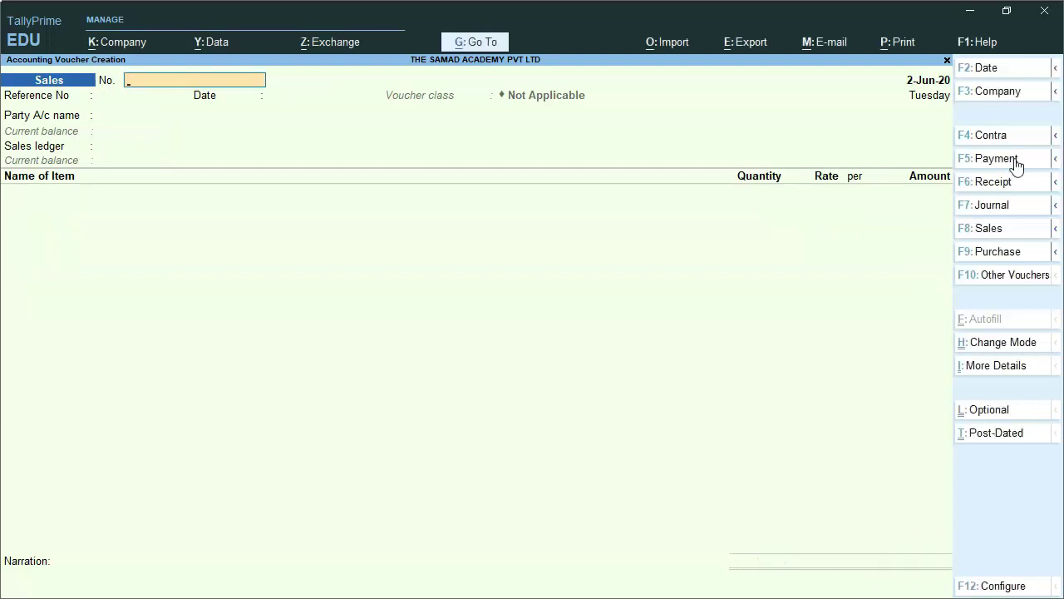